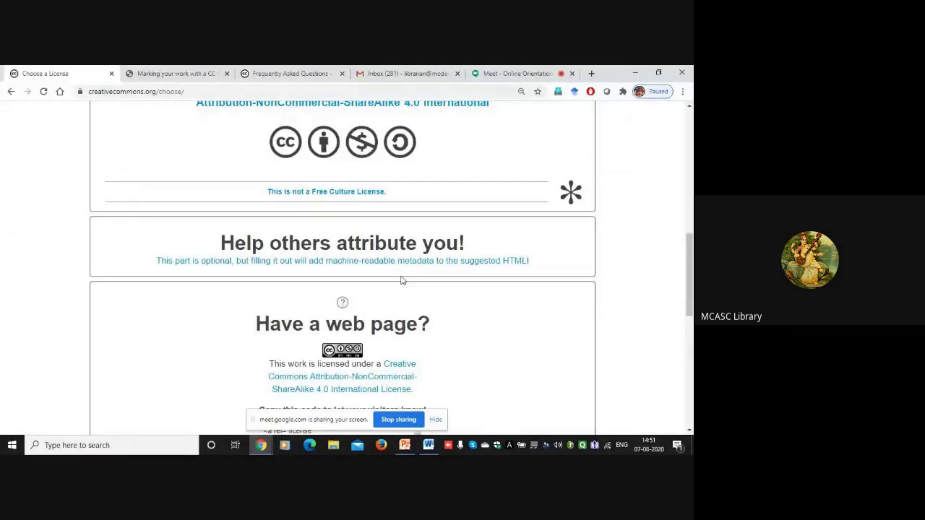
Step: Expand the optional attribution section and enter "Orientation program on CC License for OER developed by Teachers" as the title of work
left_click(404, 262)
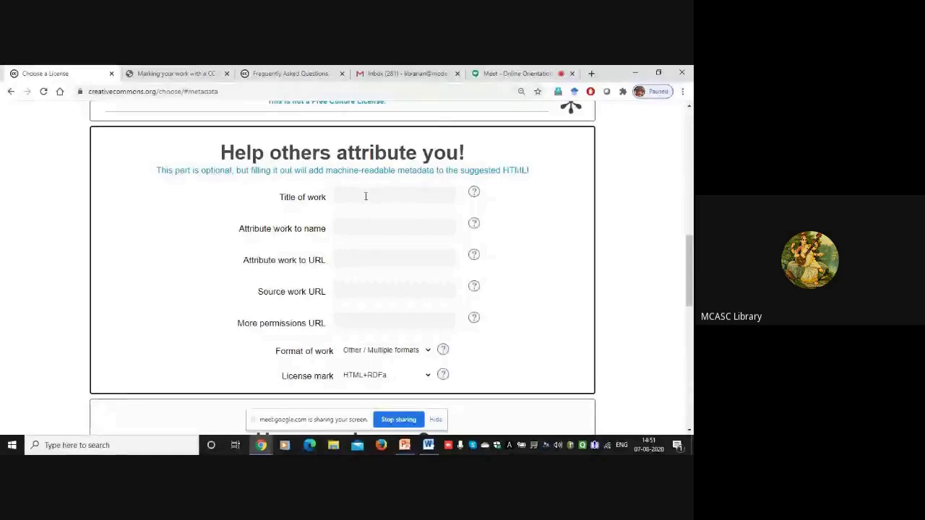
left_click(358, 195)
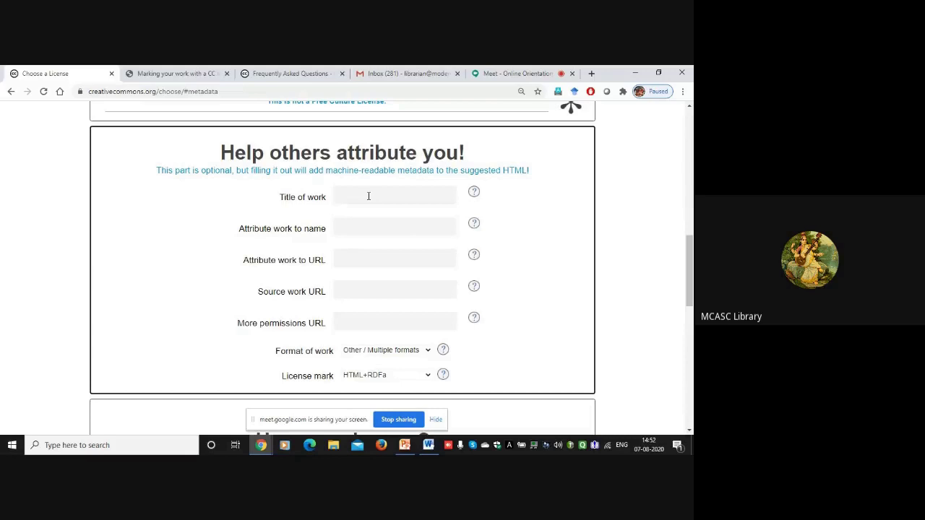
left_click(368, 196)
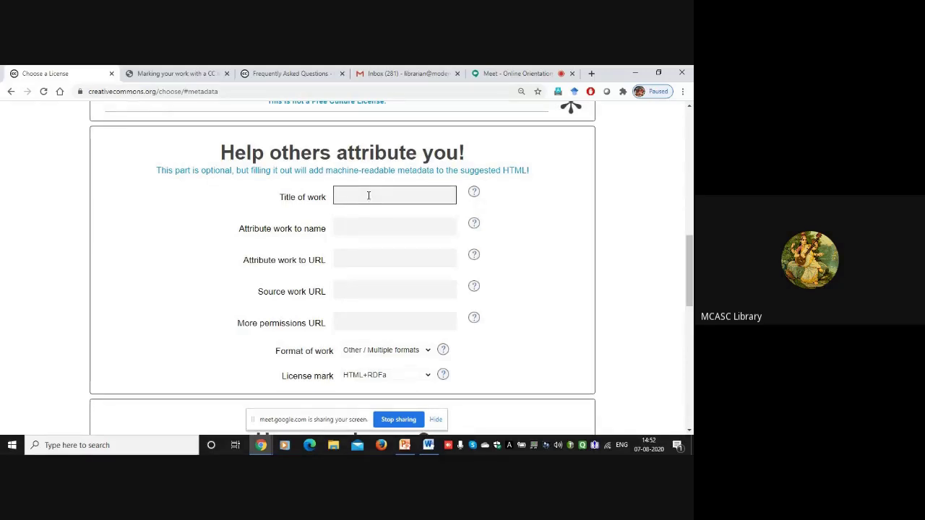
type("Orinent")
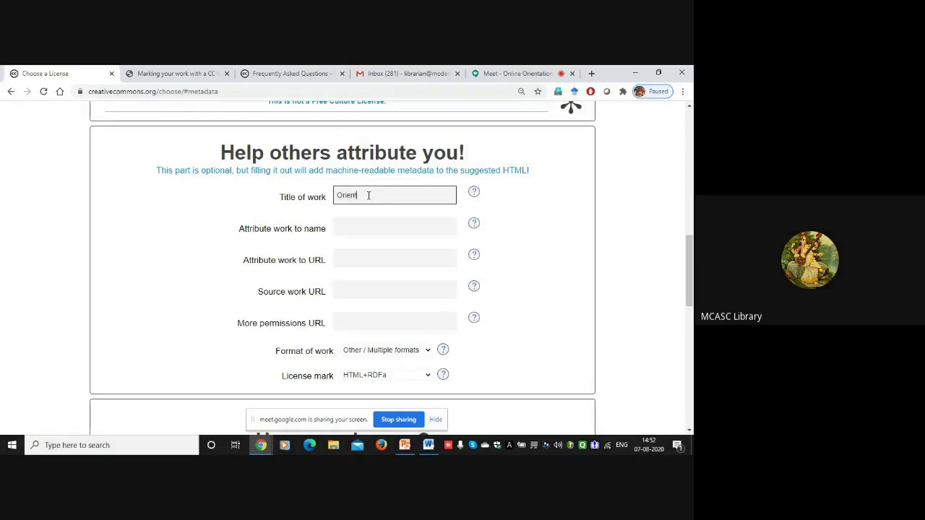
type("ation program on CC License")
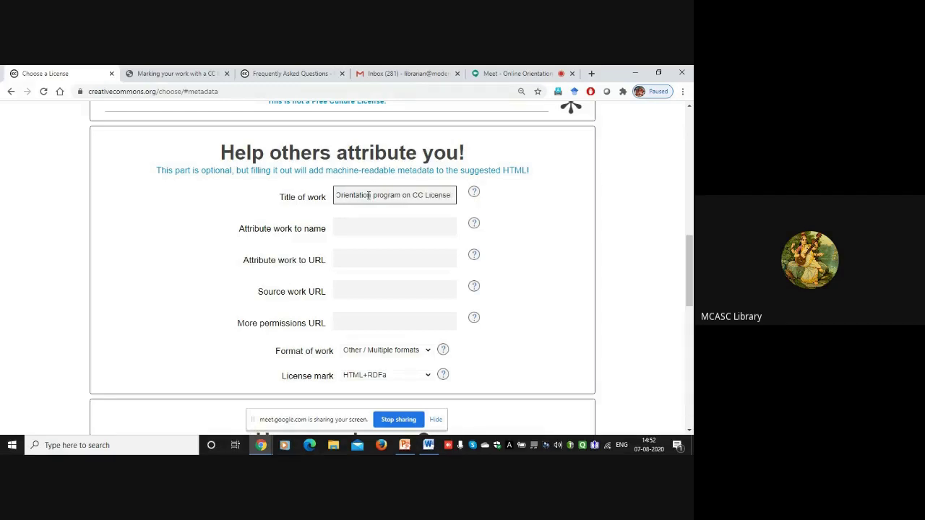
type(" for OER")
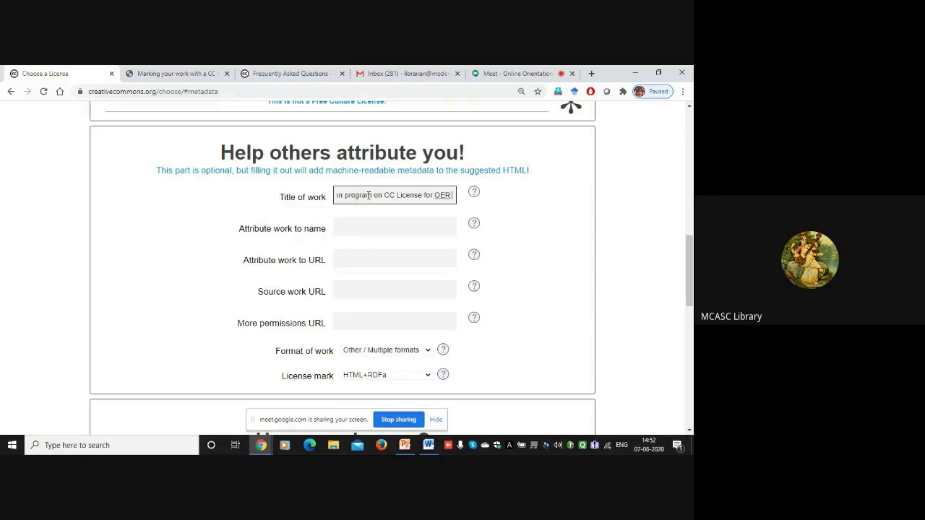
type(" develop")
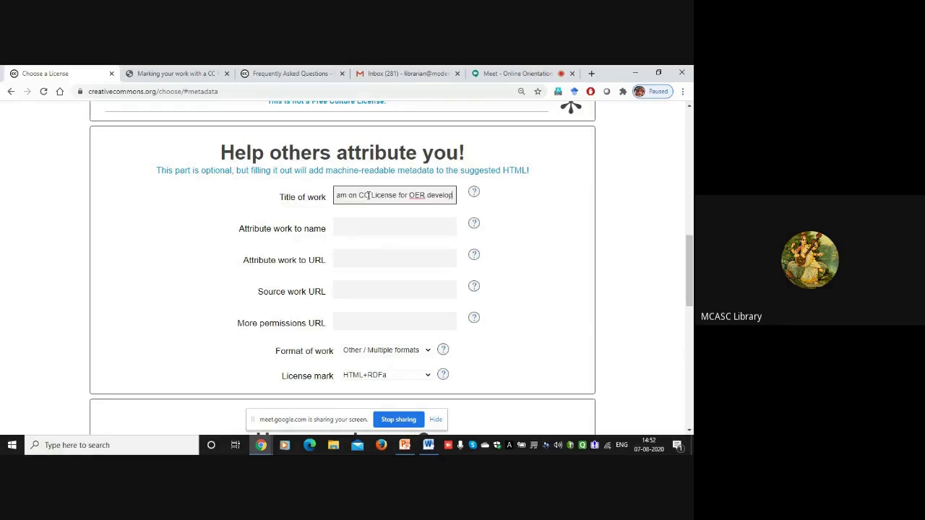
type("ed by Teachers")
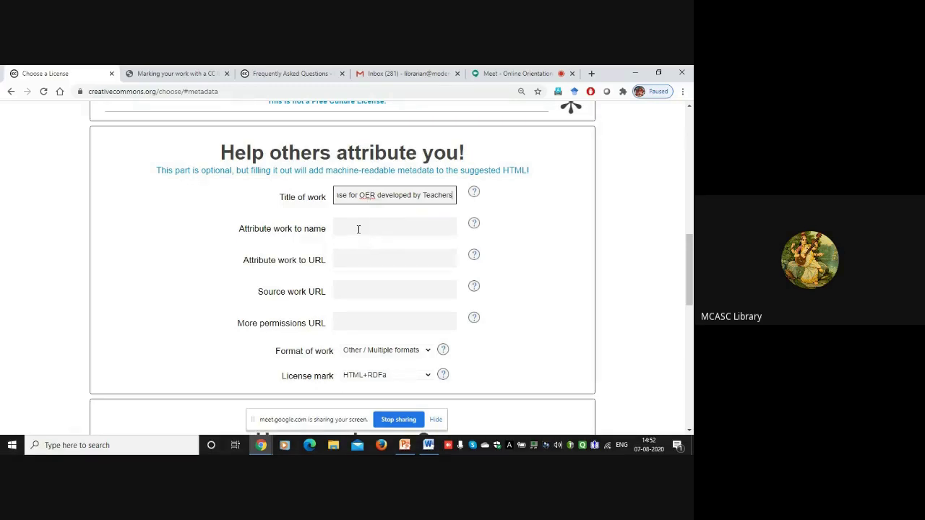
Step: Check the attribution name help, and attribute the work to "Progressive Education Society's Modern College of Arts, Science and Commerce (Autonomous), Shivajinagar,Pune-5"
left_click(474, 224)
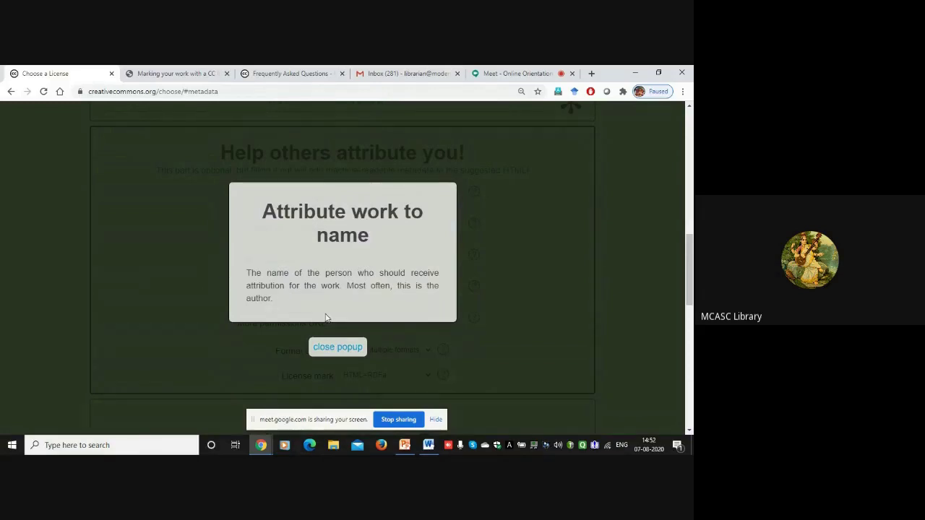
left_click(342, 348)
left_click(376, 231)
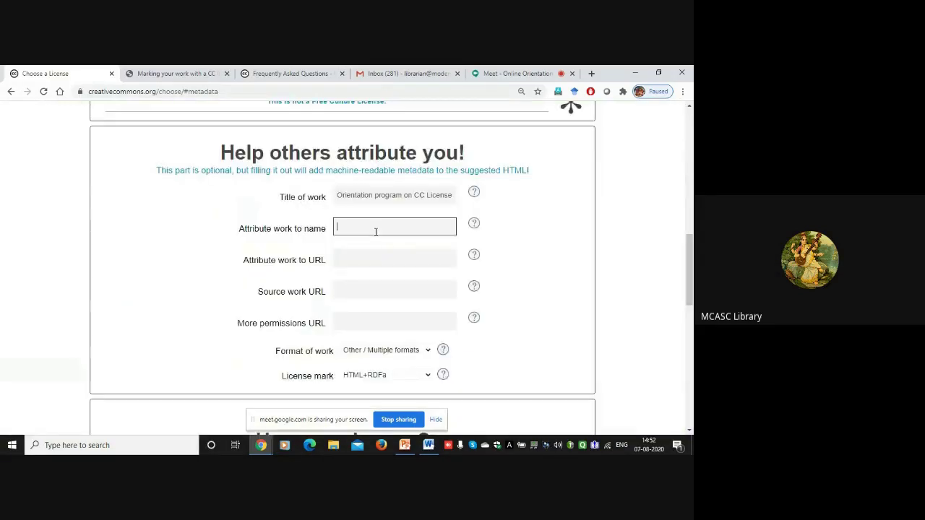
type("Progressive Education Soc")
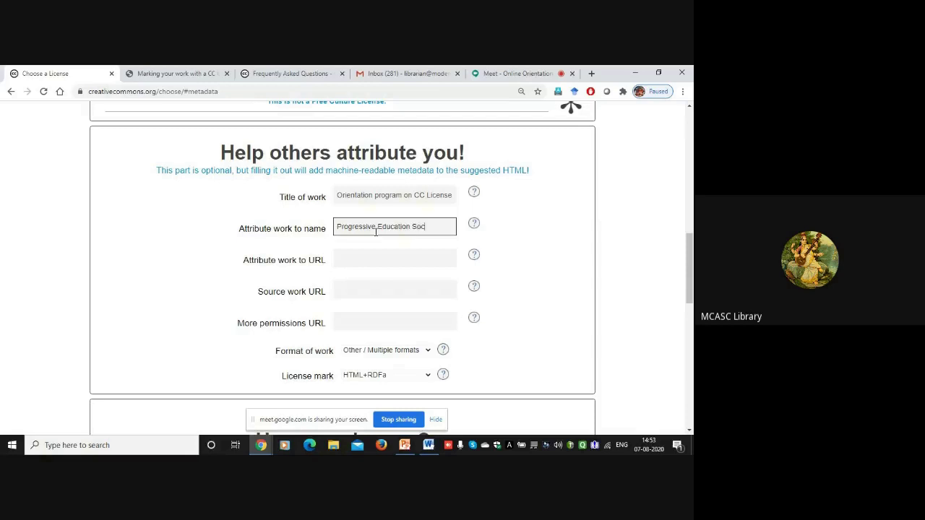
type("iety's Mode")
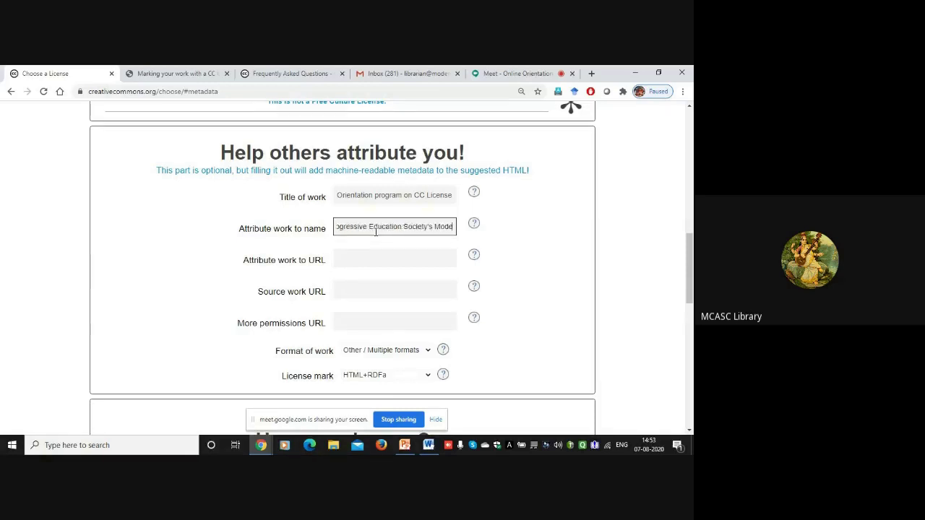
type("rn Co")
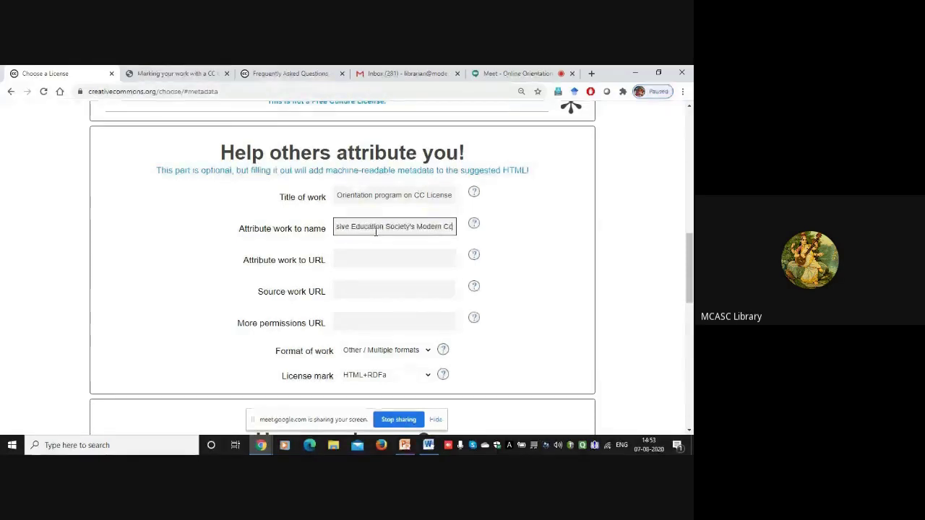
type("llege of Arts,")
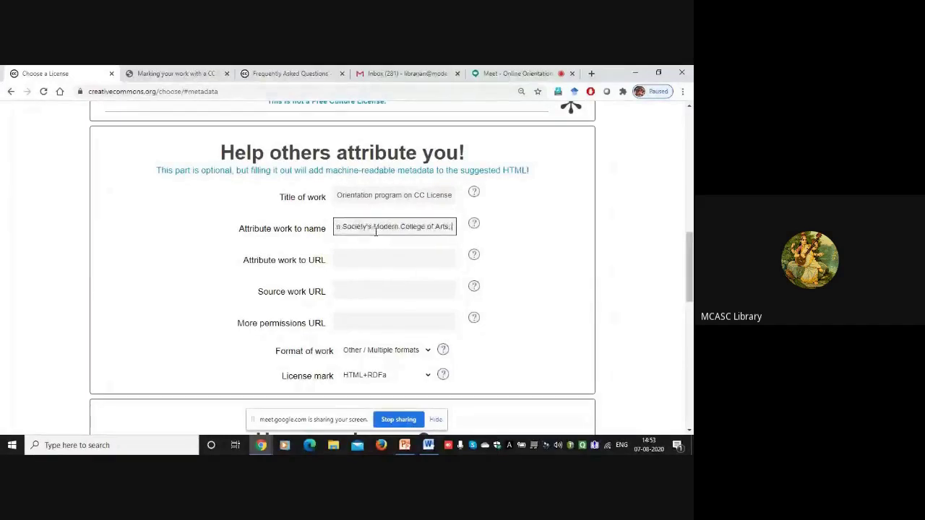
type(" Science and Commerc")
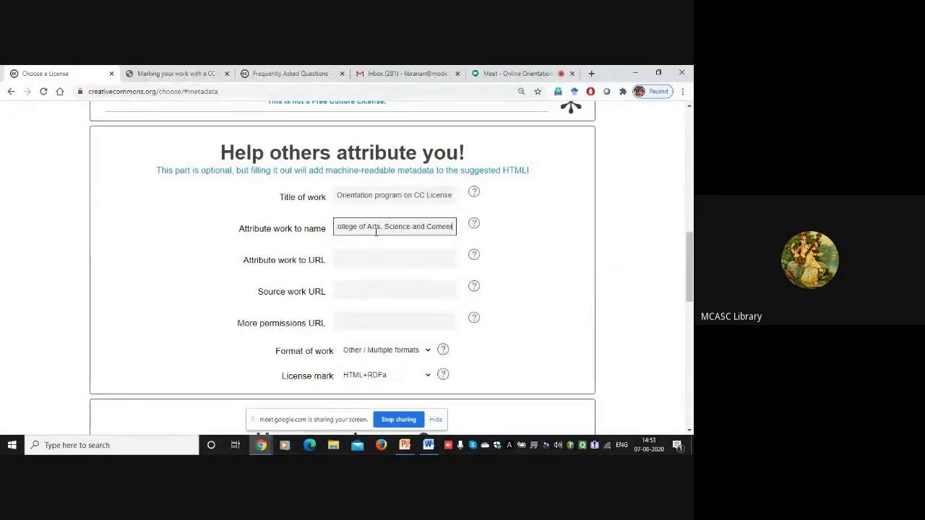
key("BackSpace")
key("BackSpace")
key("BackSpace")
key("BackSpace")
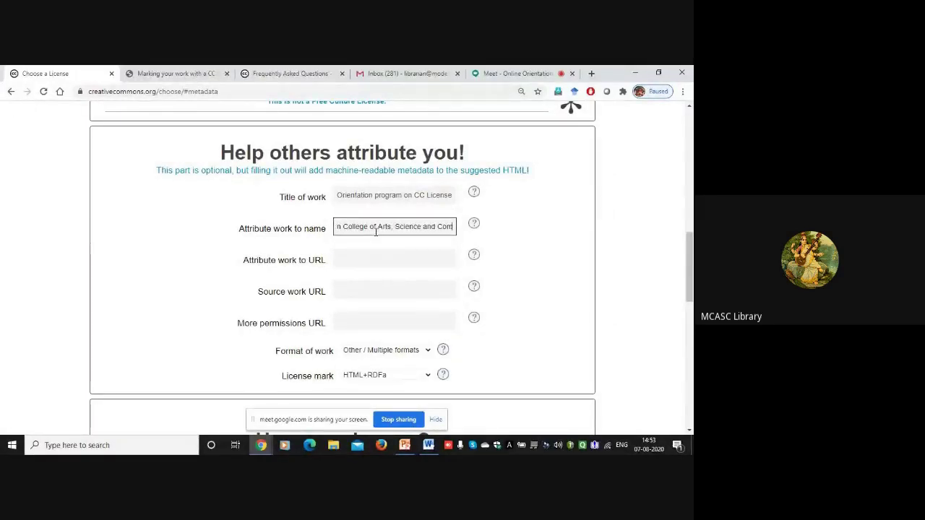
type("mer")
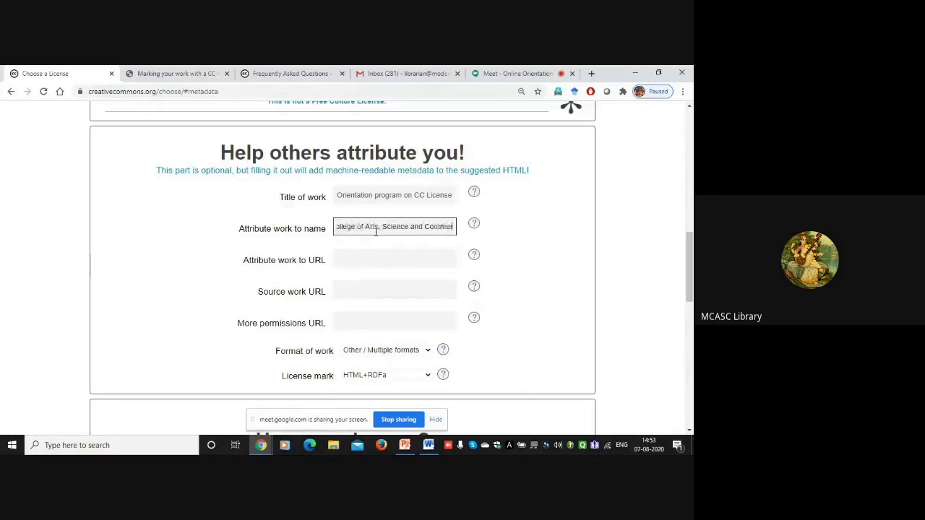
type("ce")
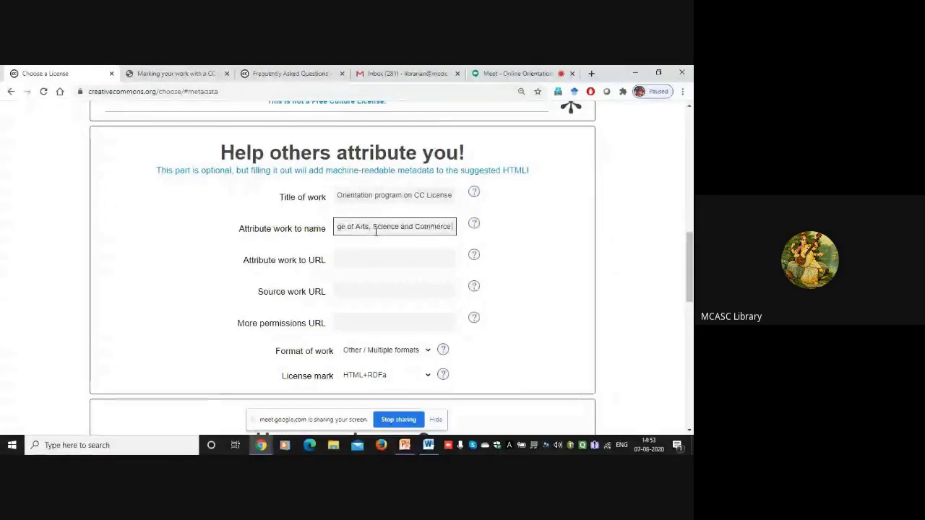
type(" (")
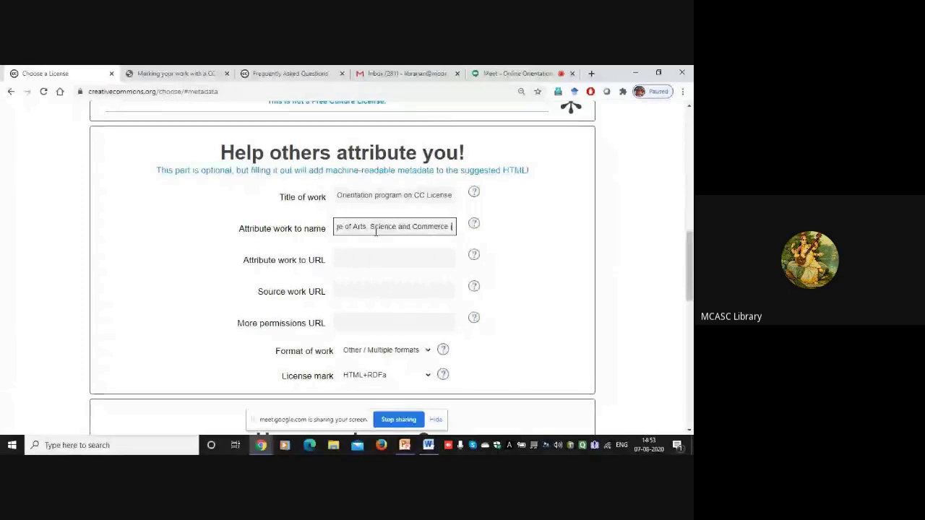
type("Autonomous")
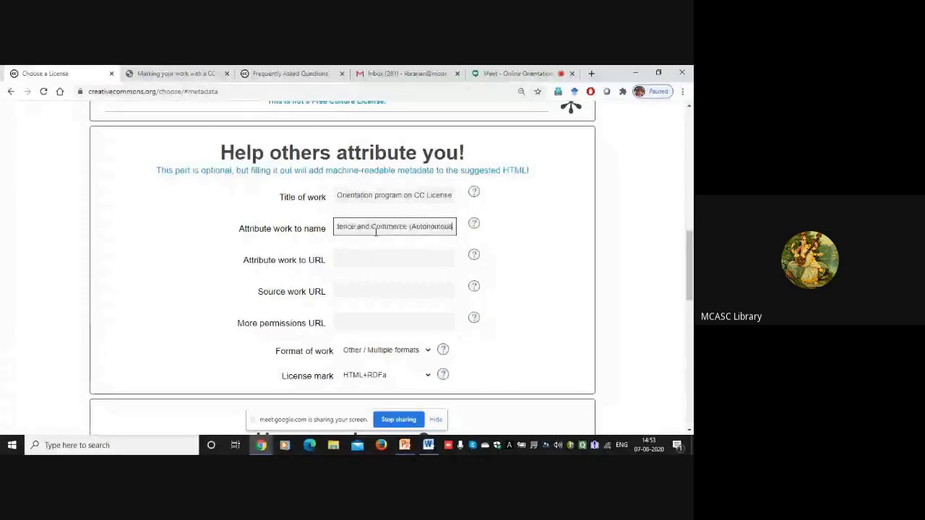
type("), Shivajinagar,Pune-")
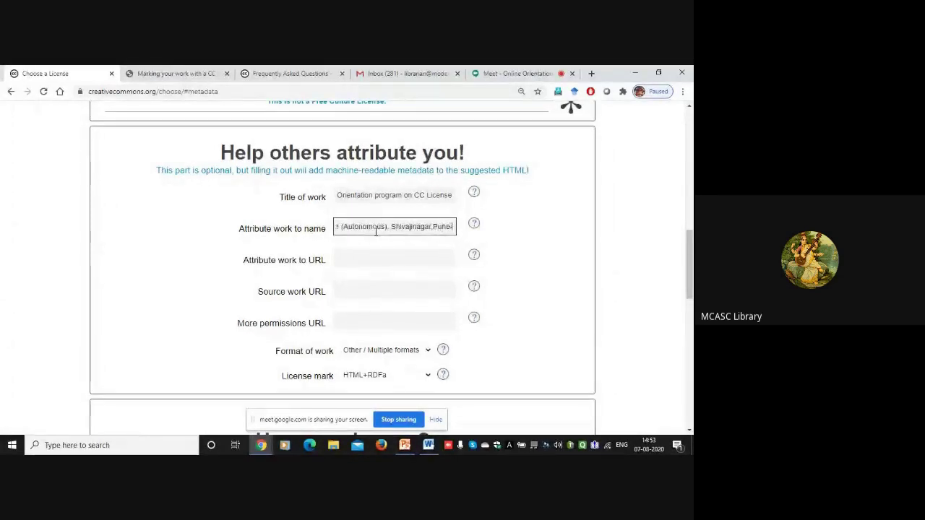
type("5")
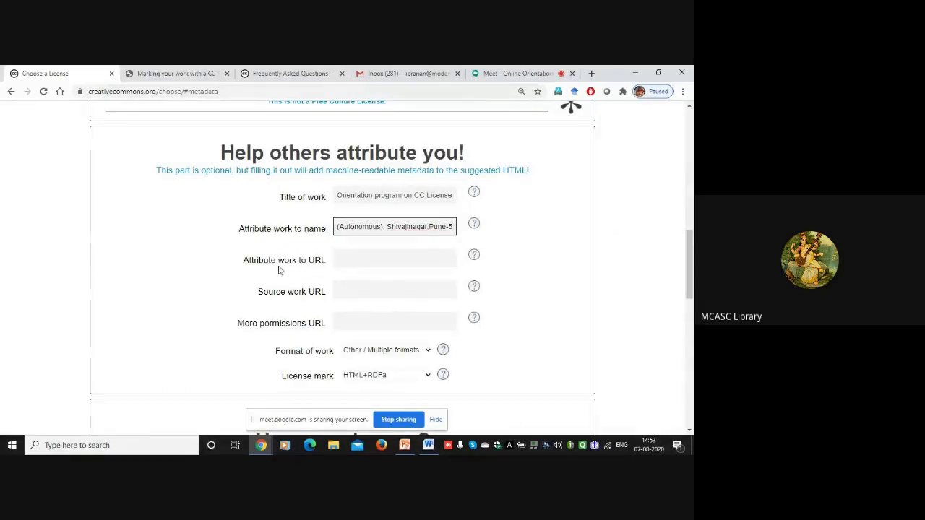
Step: Check the help for the attribution URL, and open the college website moderncollegepune.edu.in in a new browser tab
left_click(474, 256)
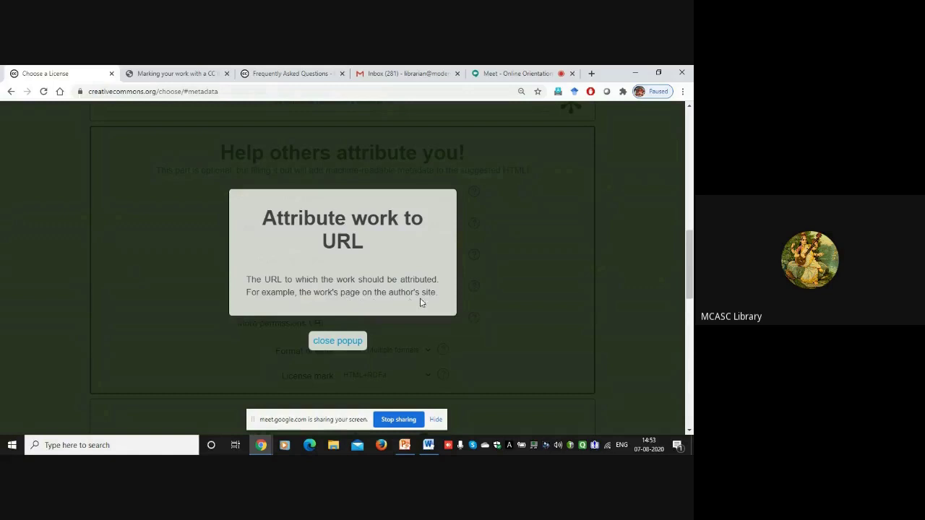
left_click(196, 257)
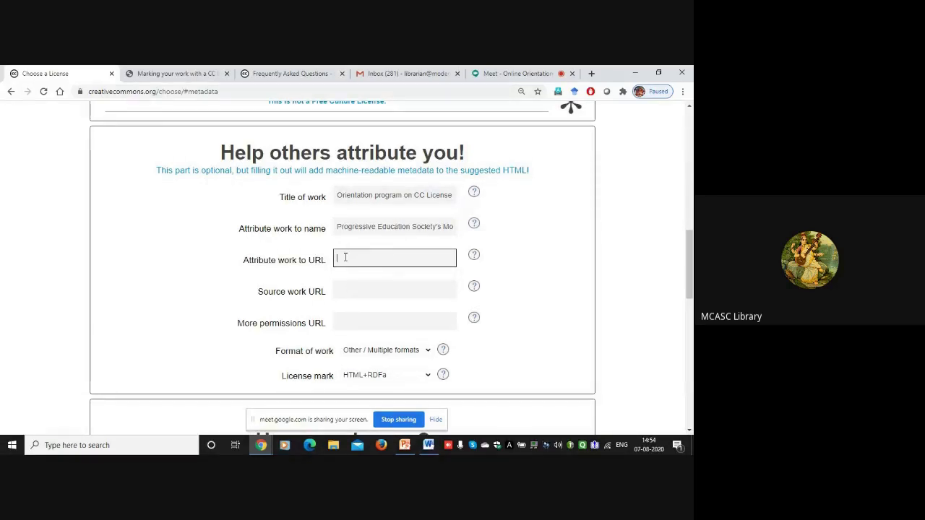
left_click(591, 74)
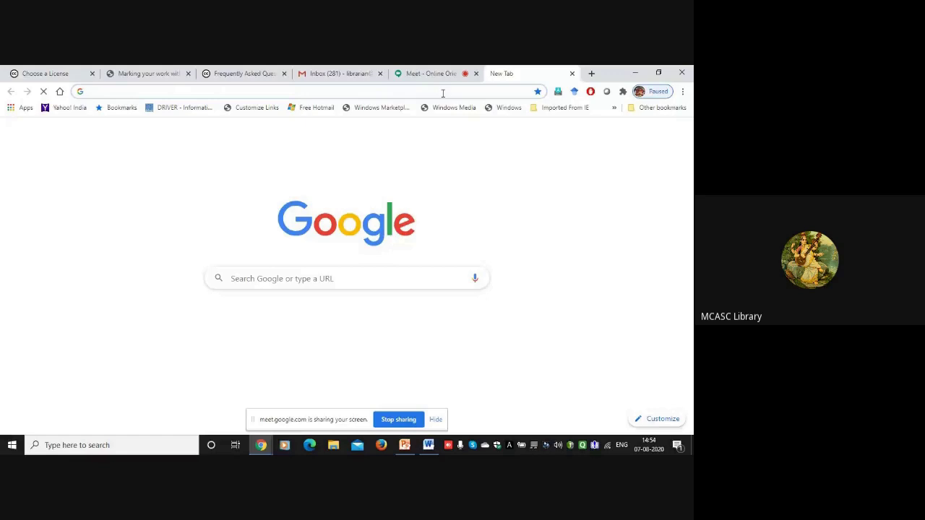
type("moder")
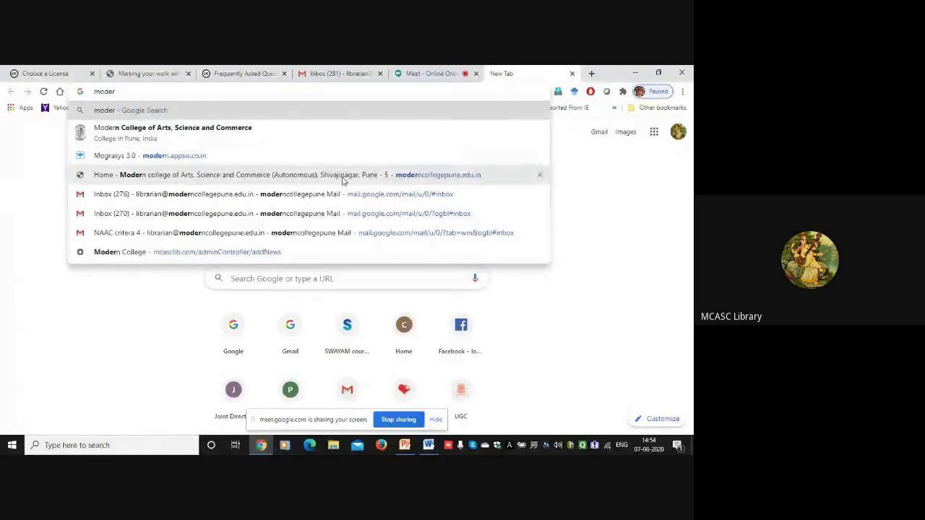
key("Down")
key("Down")
key("Down")
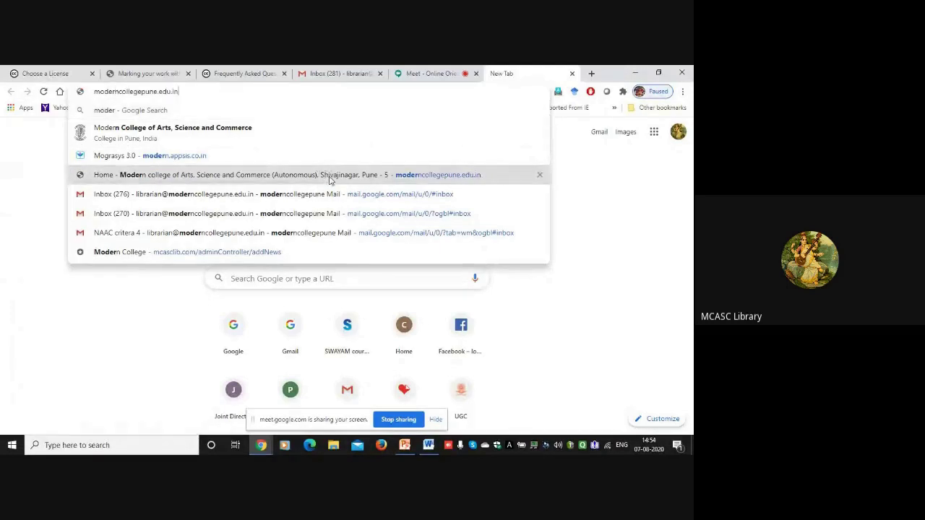
key("Return")
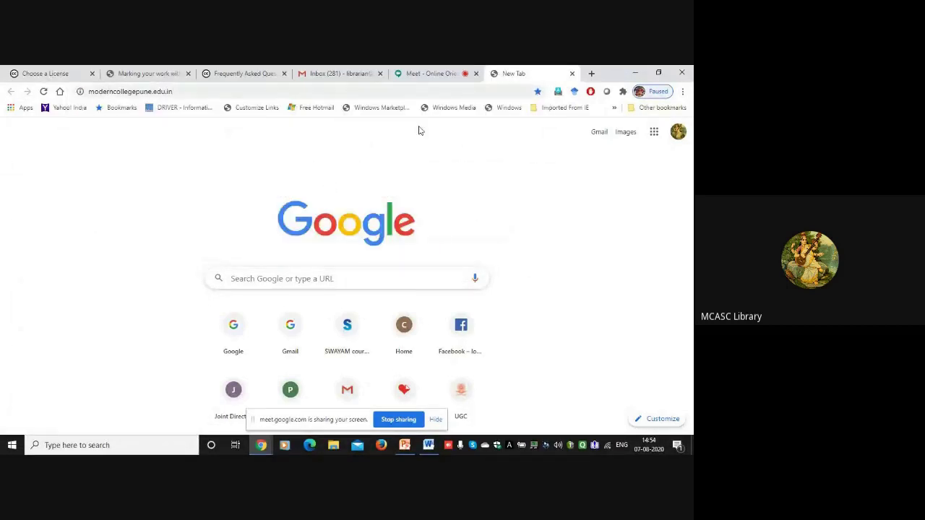
left_click(351, 94)
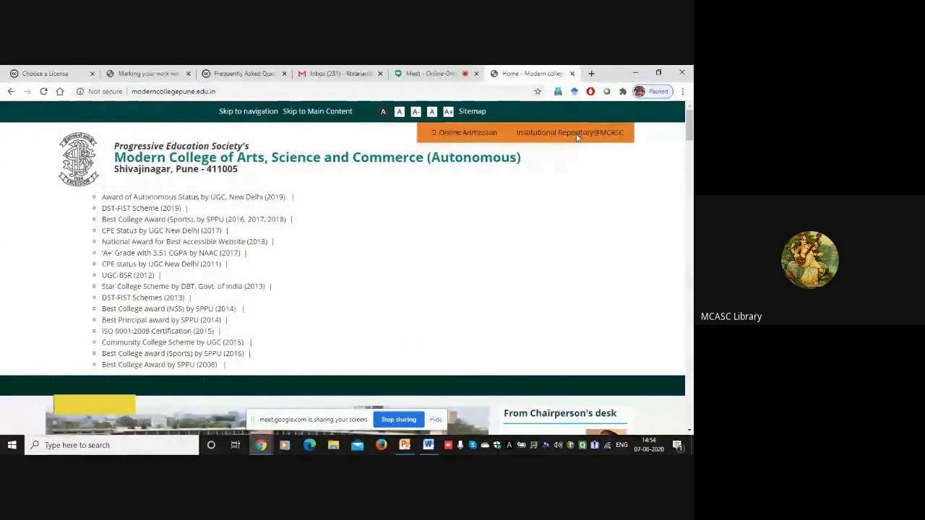
left_click(577, 137)
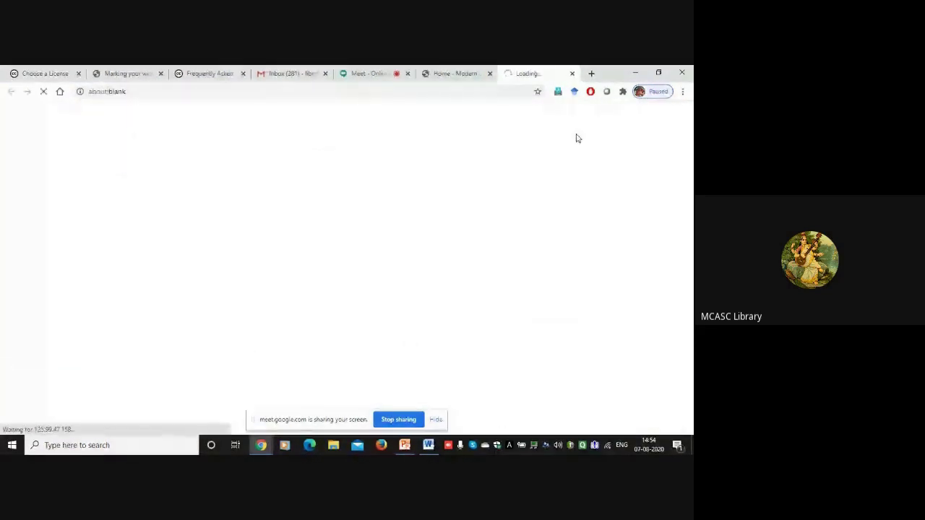
left_click(391, 93)
key("ctrl+c")
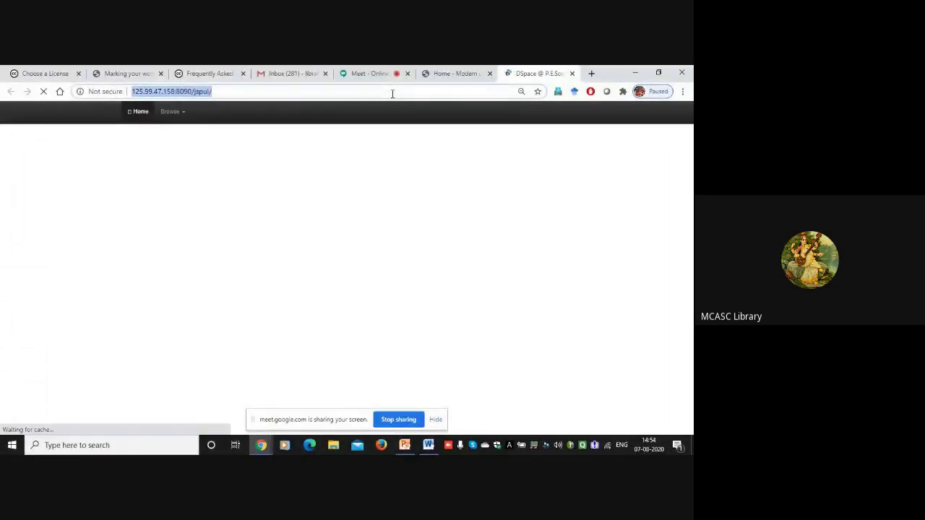
left_click(40, 73)
key("ctrl+v")
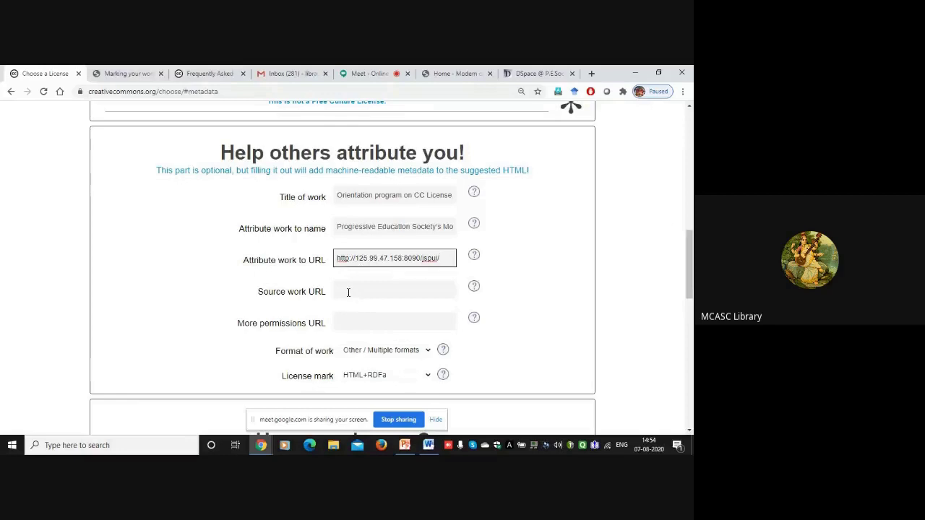
Step: Read the help explanation for the Source work URL field and close it
left_click(347, 292)
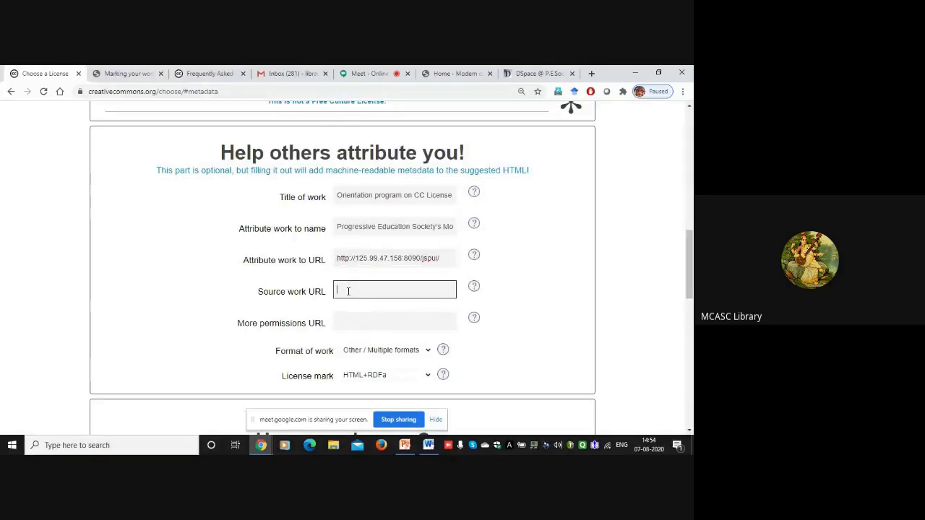
left_click(475, 288)
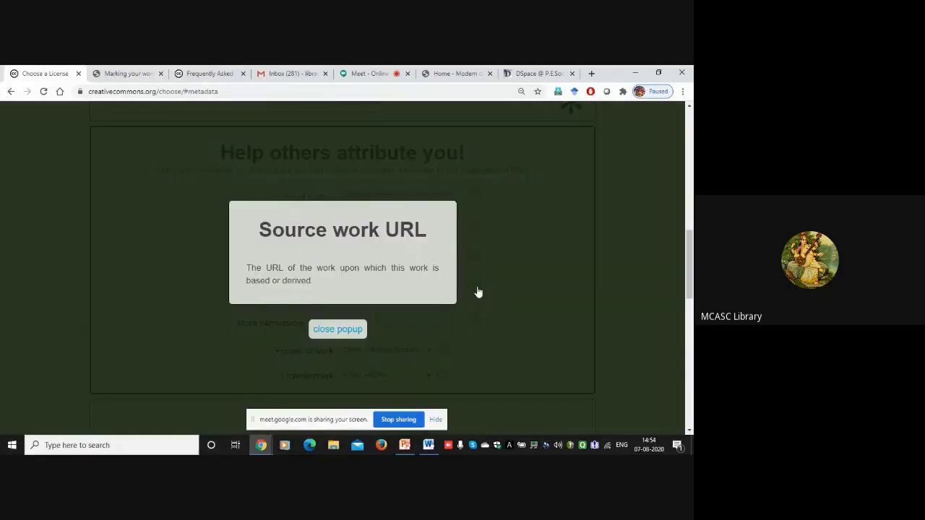
left_click(337, 330)
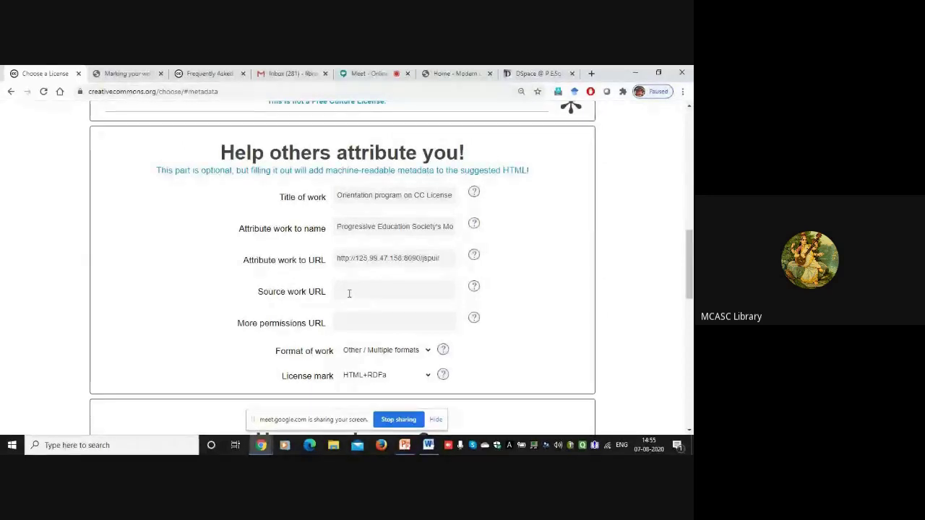
Step: Read the help explanation for the More permissions URL field and close it
left_click(348, 290)
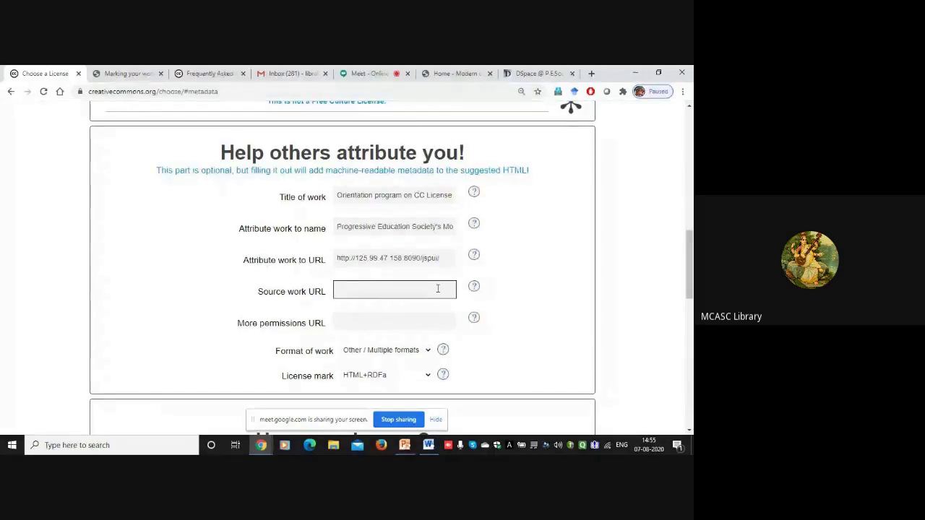
left_click(337, 323)
left_click(473, 319)
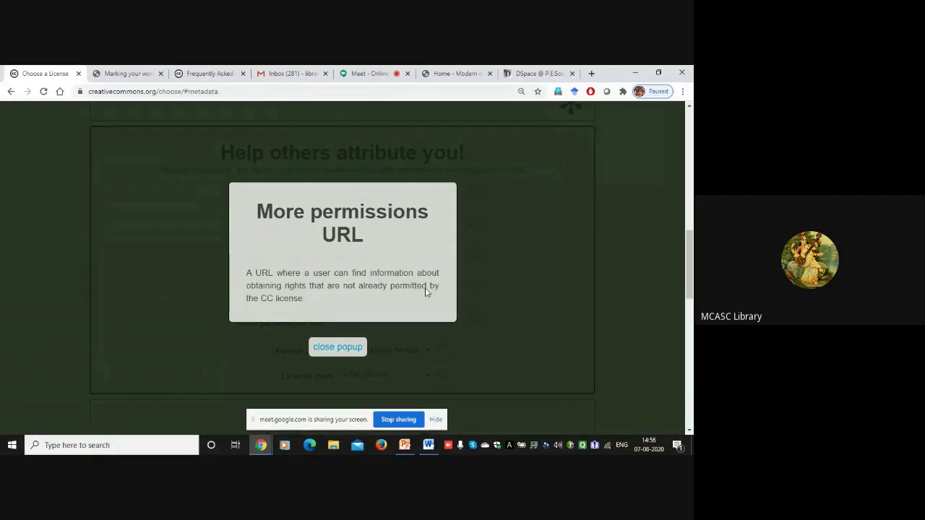
left_click(331, 347)
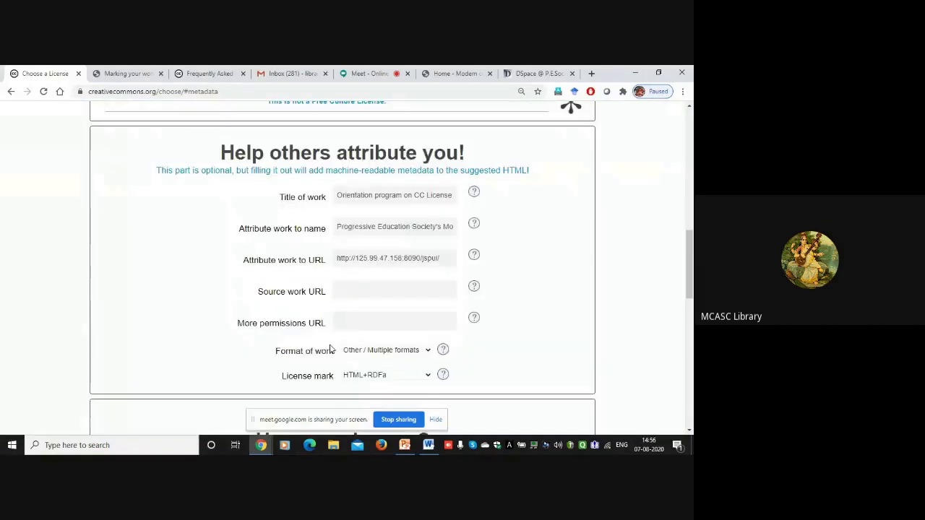
left_click(344, 322)
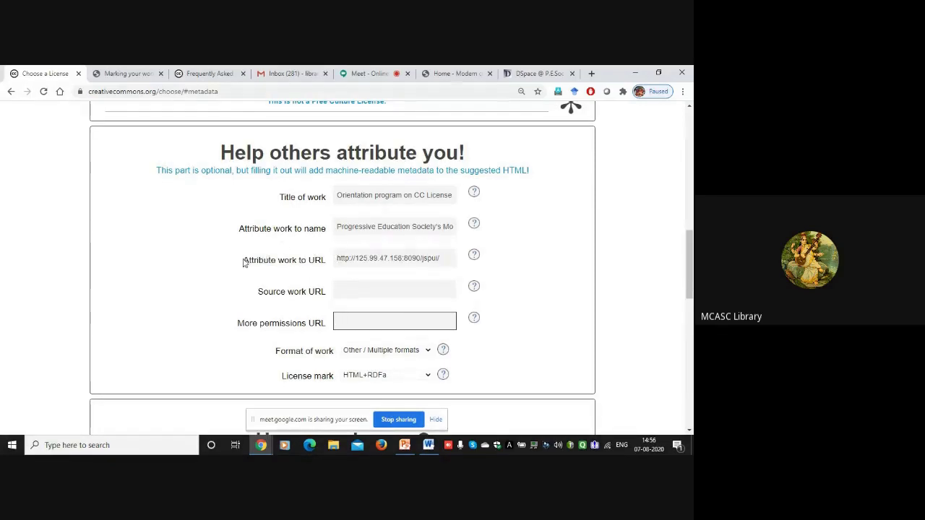
left_click_drag(243, 263, 318, 261)
left_click(258, 296)
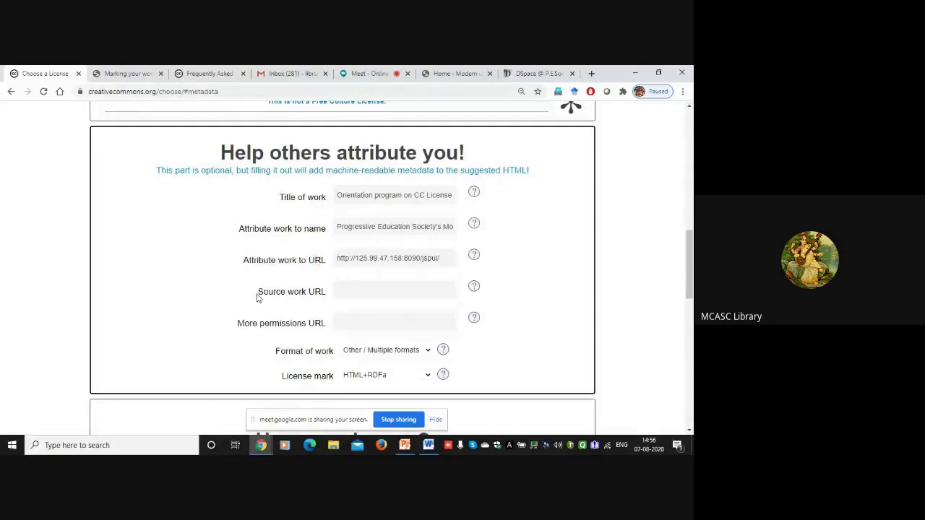
left_click_drag(258, 296, 326, 298)
left_click_drag(238, 326, 319, 329)
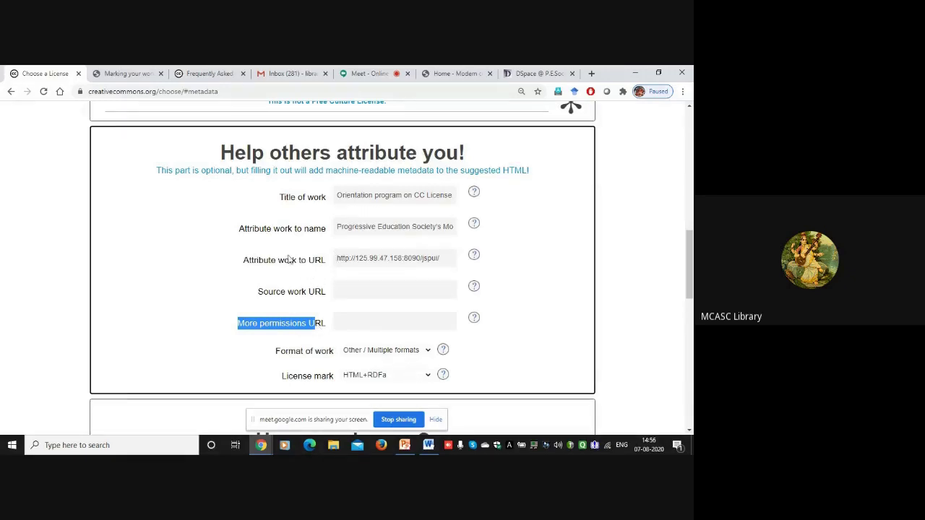
left_click(270, 266)
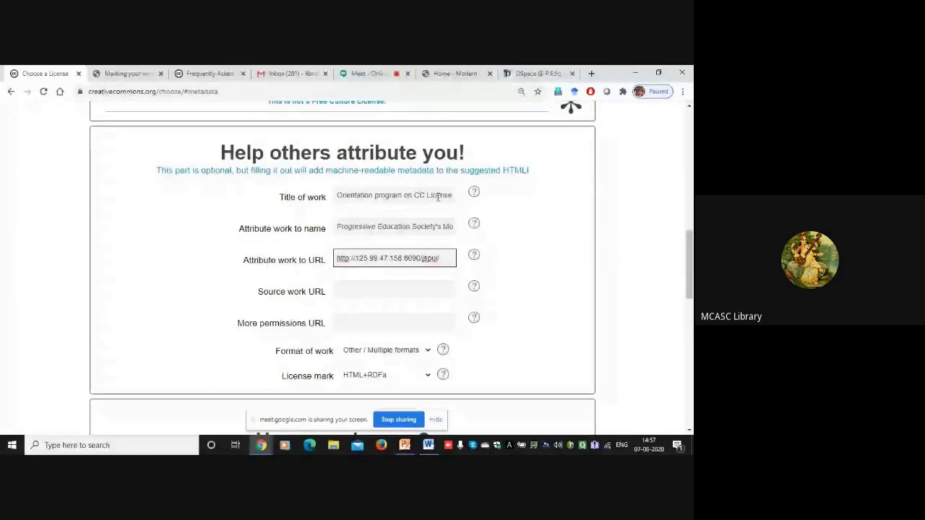
left_click(337, 227)
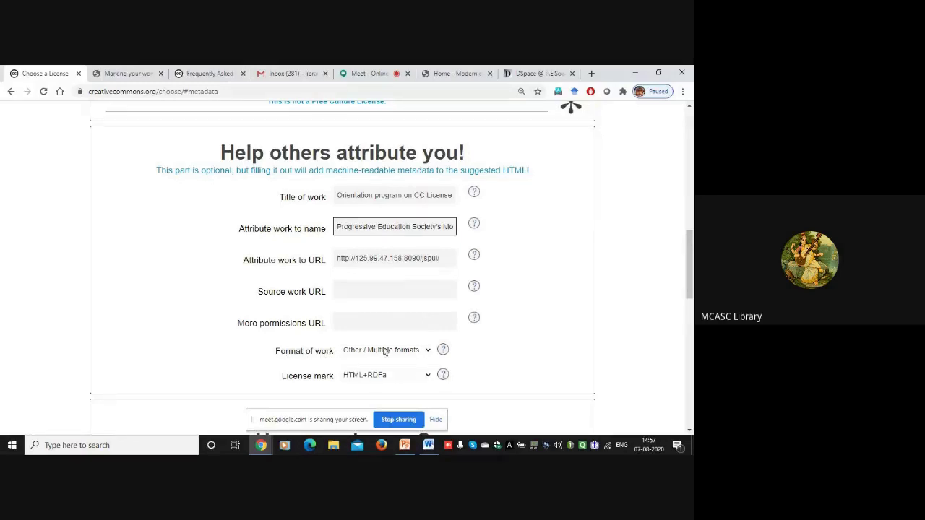
Step: Set the format of the work to Text in the attribution metadata
left_click(427, 351)
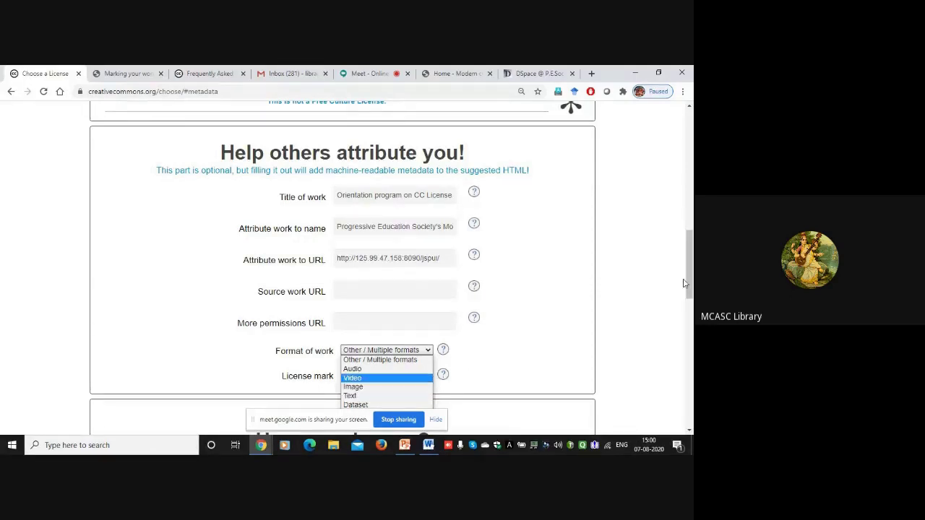
left_click_drag(686, 278, 687, 303)
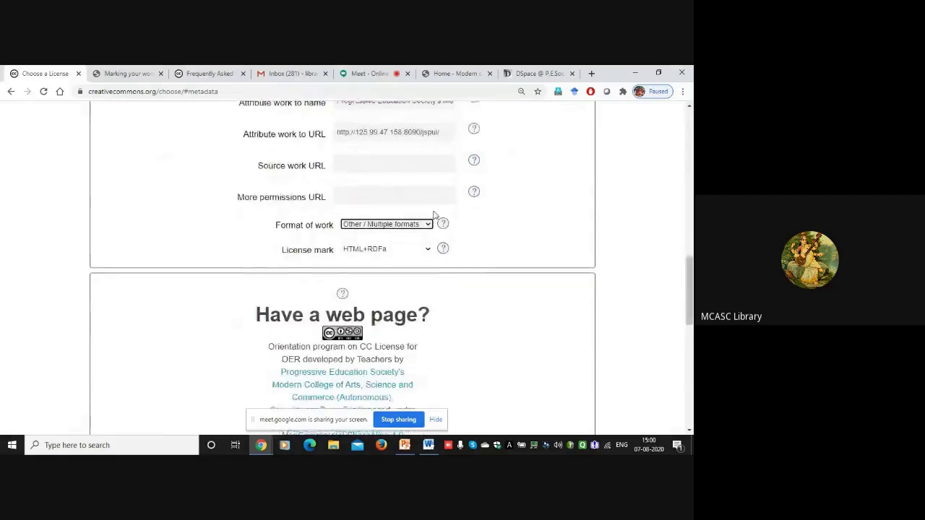
left_click(428, 225)
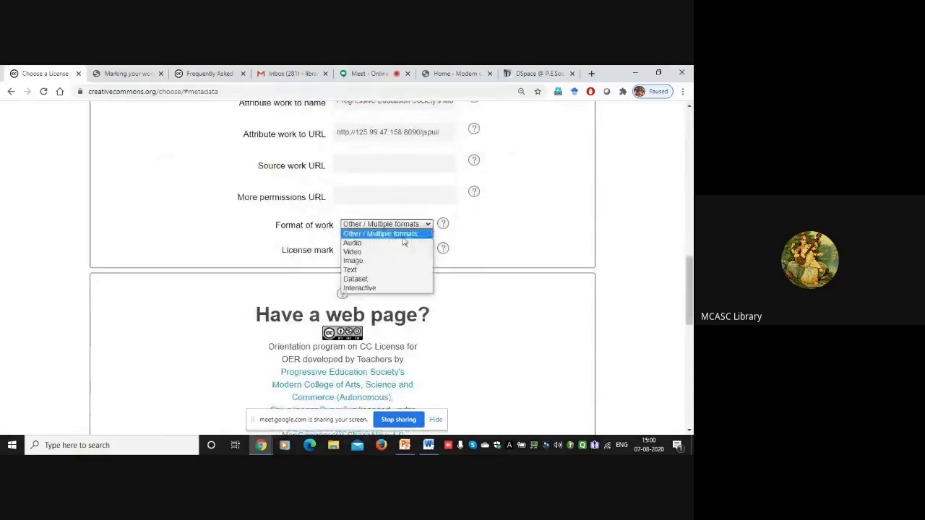
left_click(365, 269)
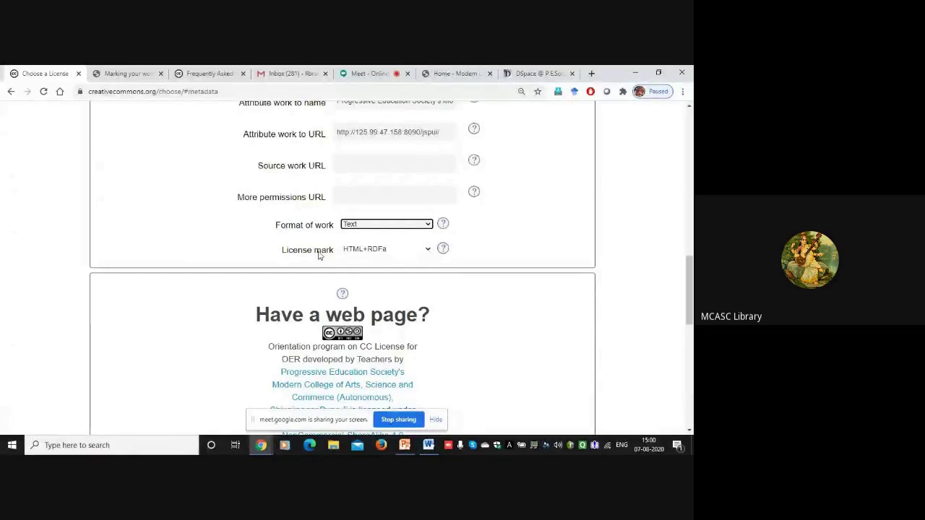
Step: Read the License mark help on the HTML + RDFa, XMP and Offline options, and close it
left_click(428, 250)
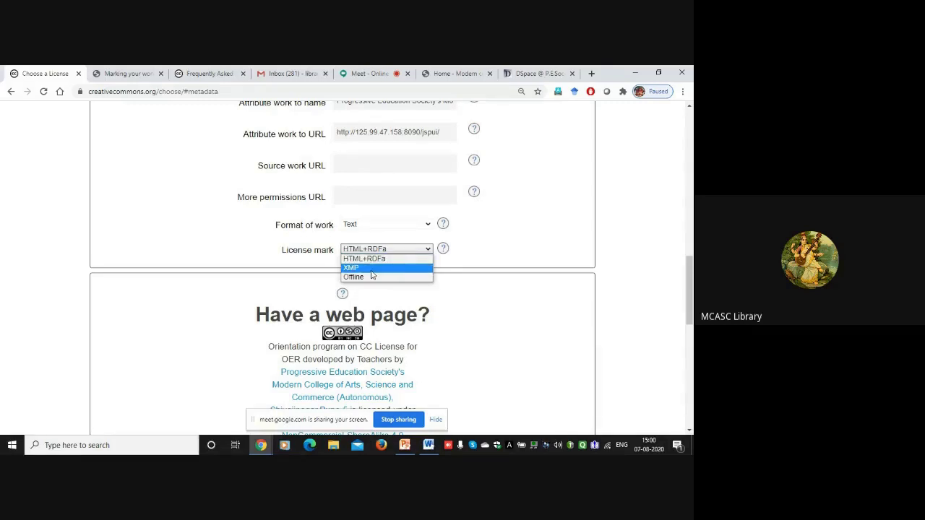
left_click(443, 248)
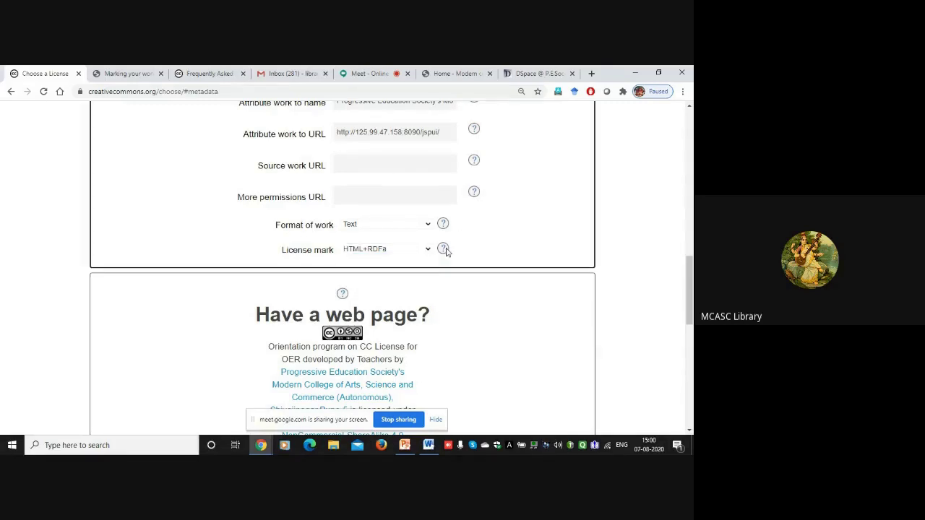
left_click(442, 250)
scroll(452, 255, "down", 1)
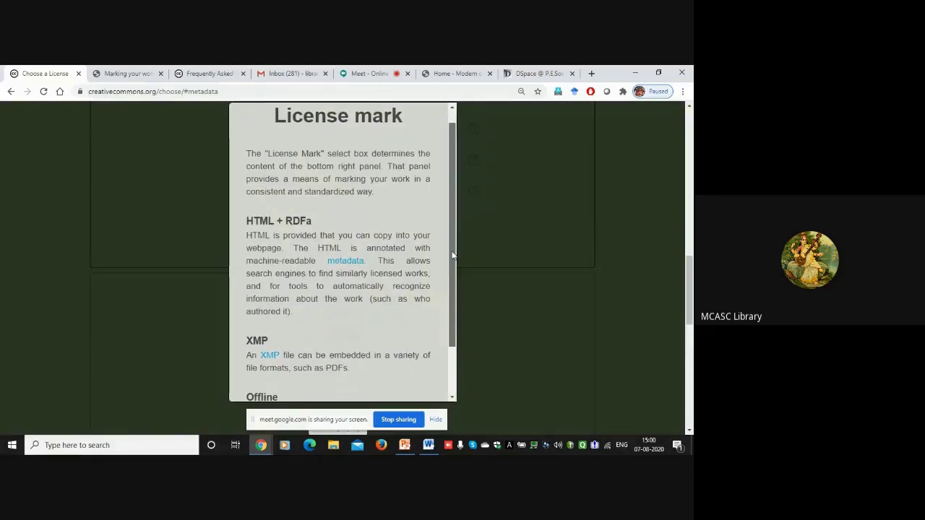
scroll(452, 254, "down", 2)
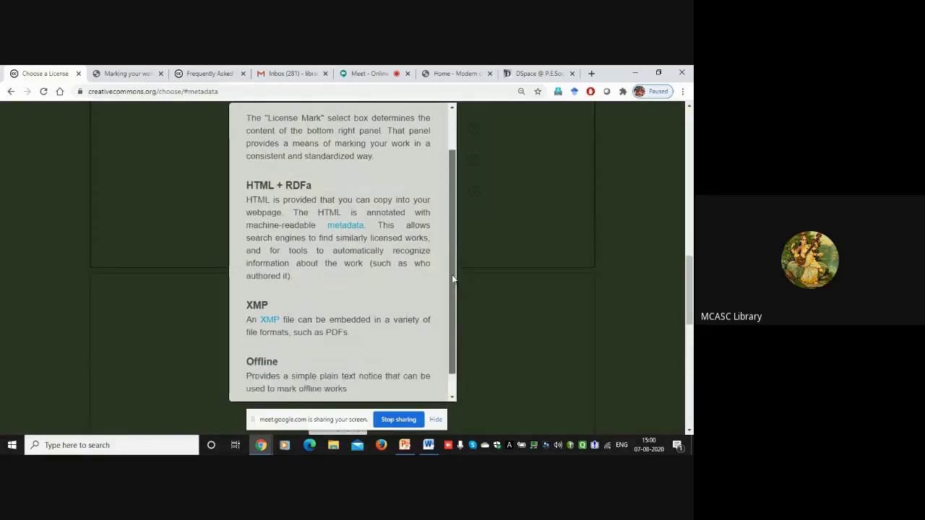
left_click(491, 331)
Step: Switch the license mark to Offline to view the notice for non-digital works, and set it back to HTML+RDFa
left_click(423, 248)
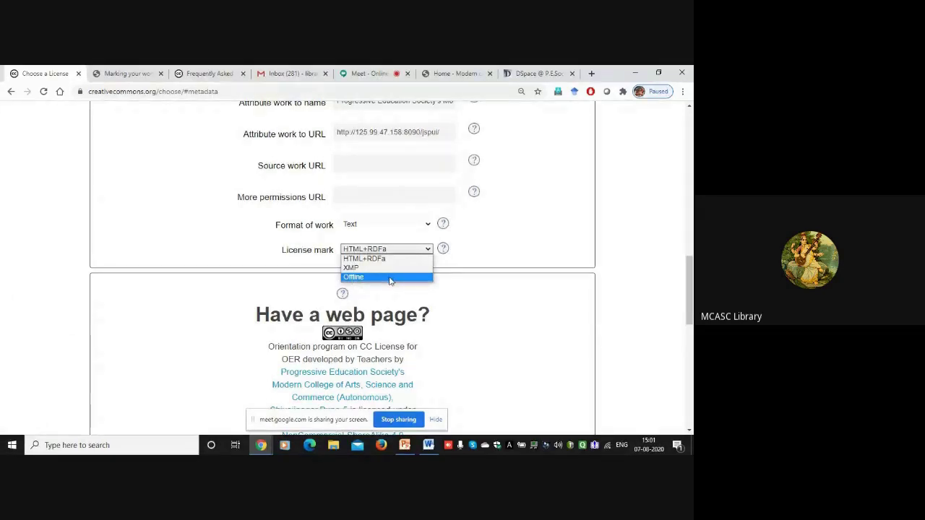
left_click(391, 281)
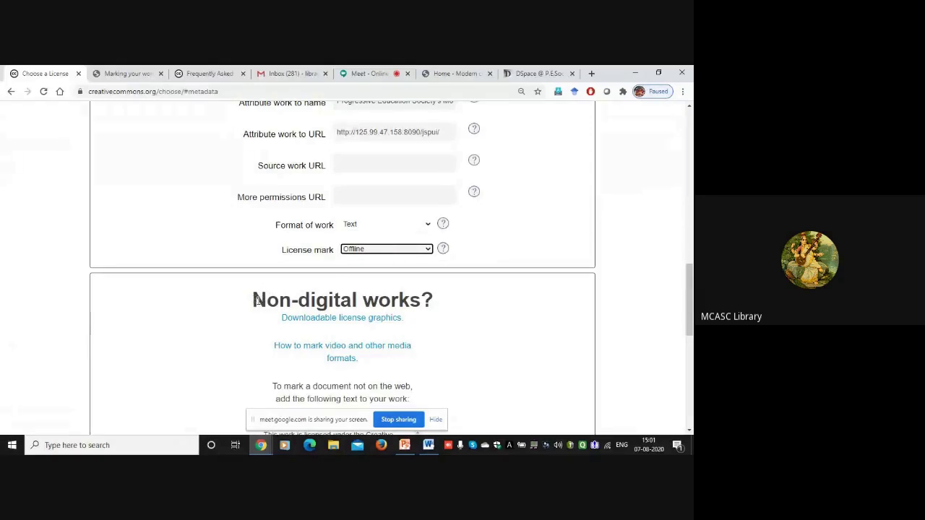
scroll(505, 289, "down", 1)
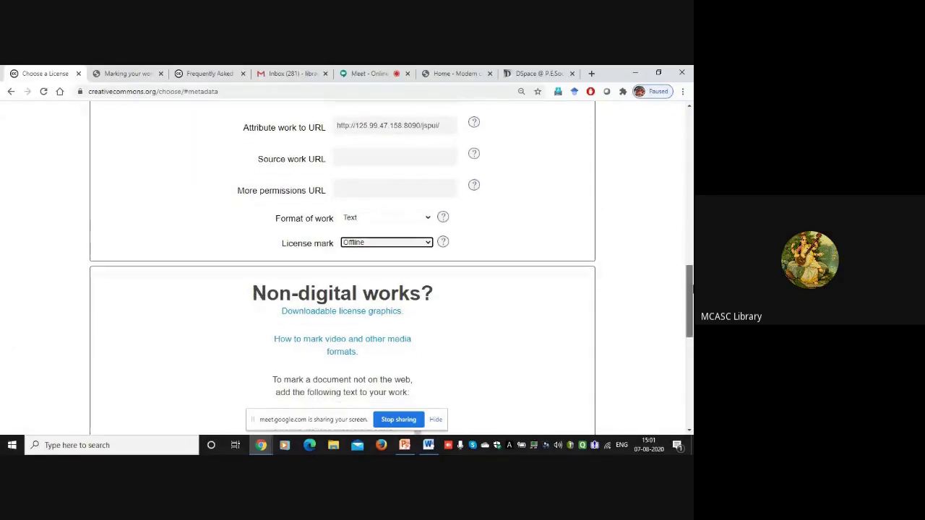
scroll(632, 281, "down", 2)
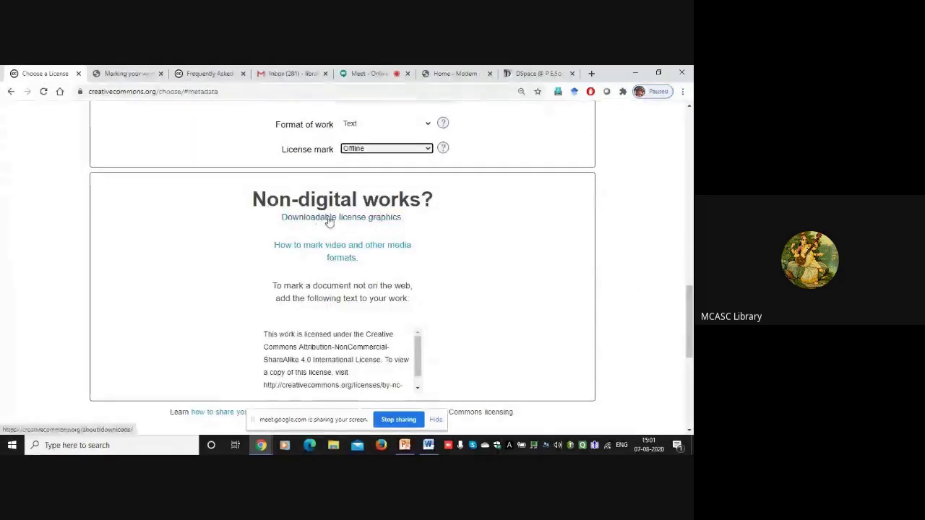
left_click(429, 149)
left_click(403, 159)
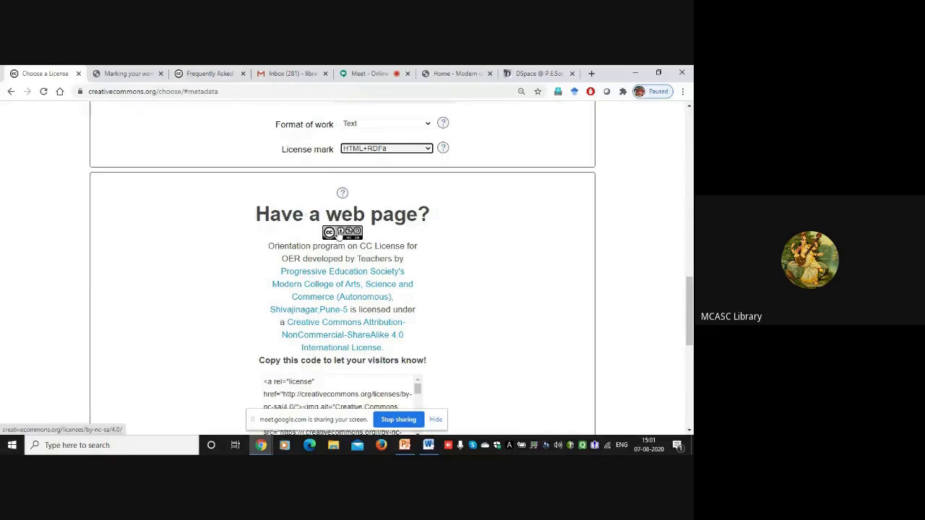
Step: Enlarge the page to 125% and examine the generated license notice for web pages
left_click(683, 92)
left_click(652, 186)
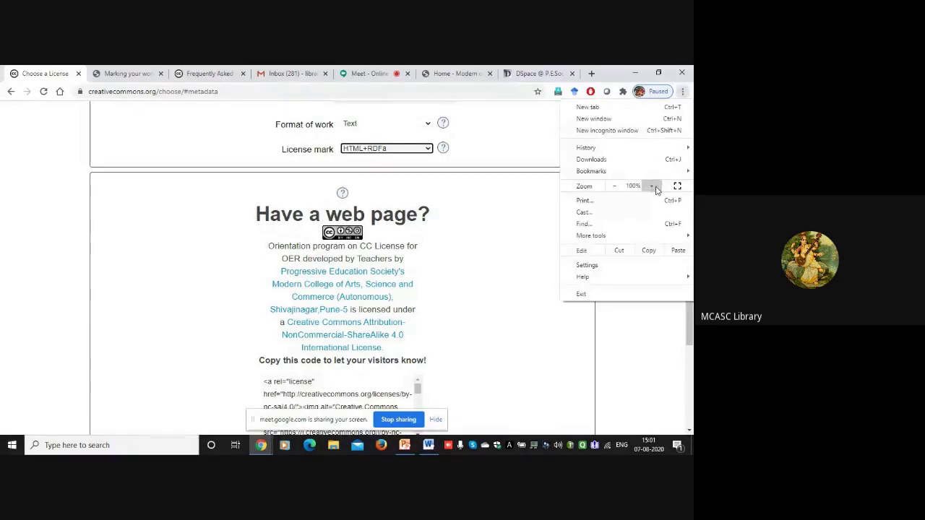
left_click(652, 186)
left_click(654, 187)
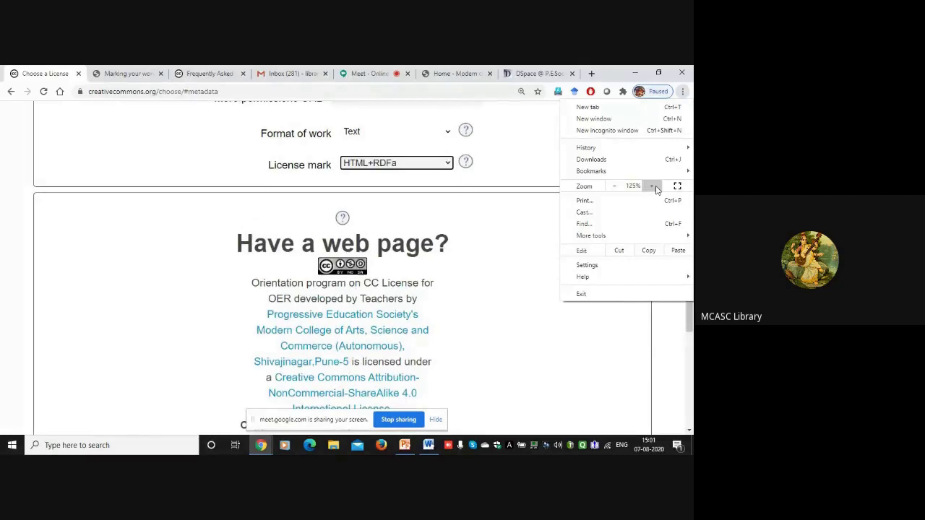
left_click(689, 429)
scroll(688, 429, "down", 3)
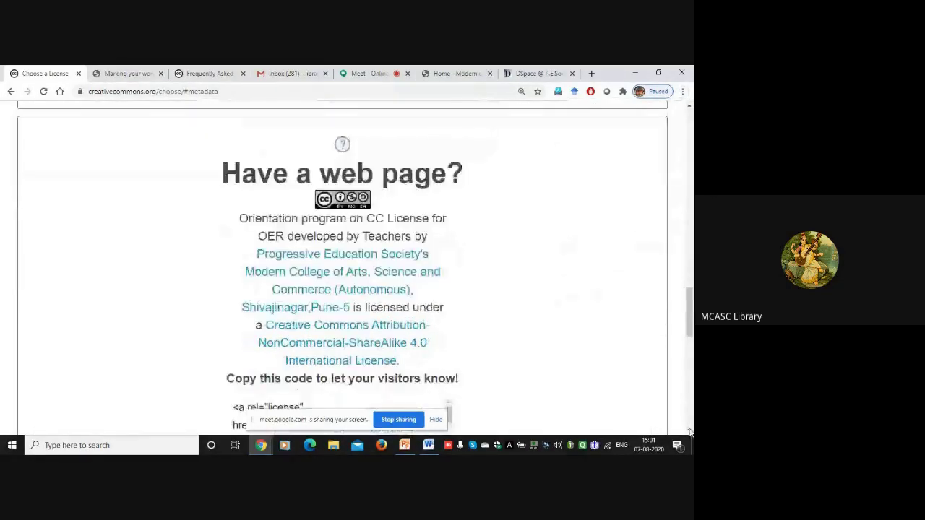